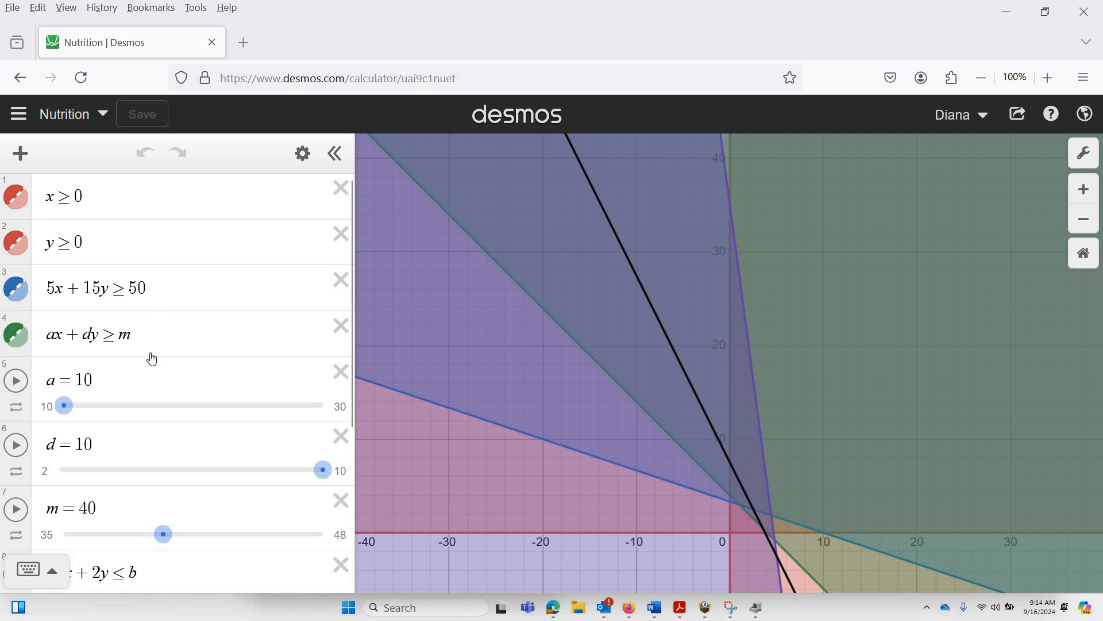
Set the coefficients of ax + dy ≥ m to a = 20 and d = 5.
click(65, 405)
drag(108, 408, 193, 410)
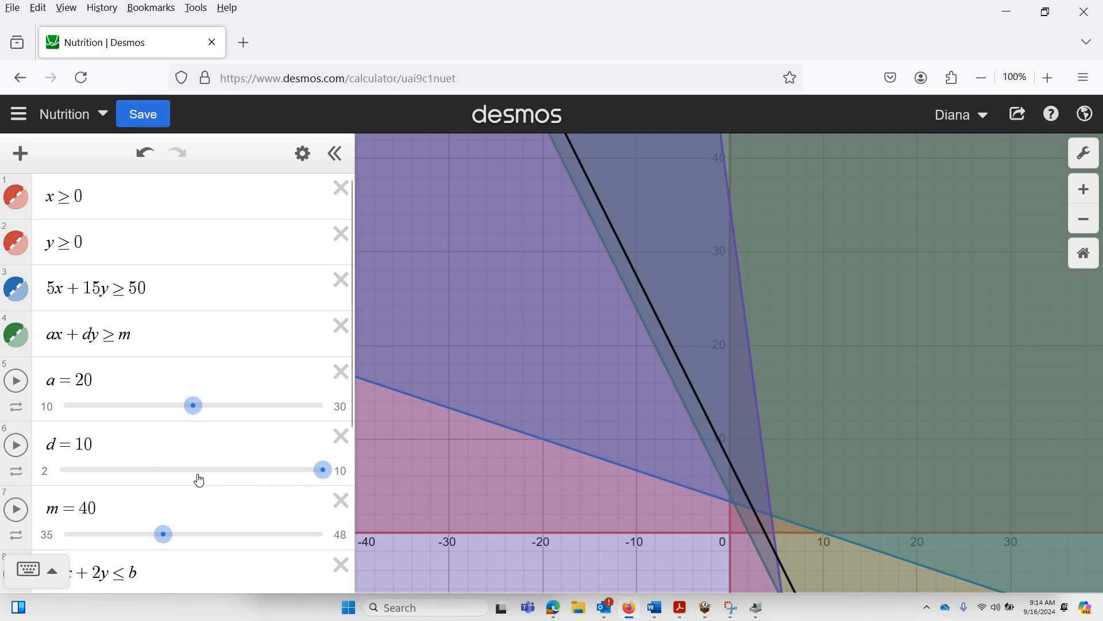
drag(155, 480, 160, 482)
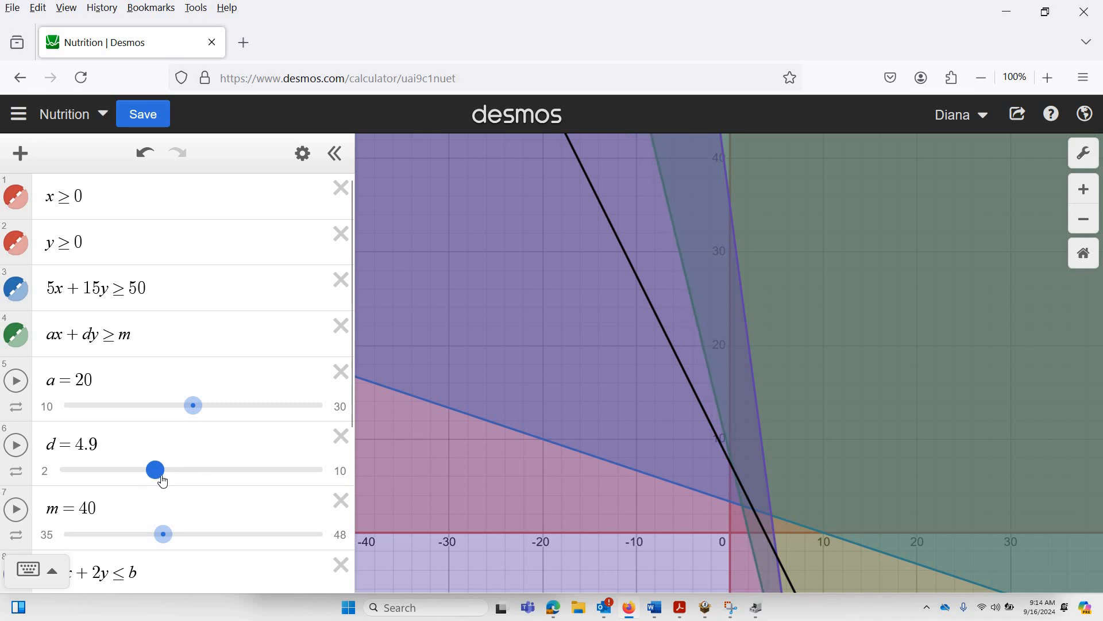
click(162, 481)
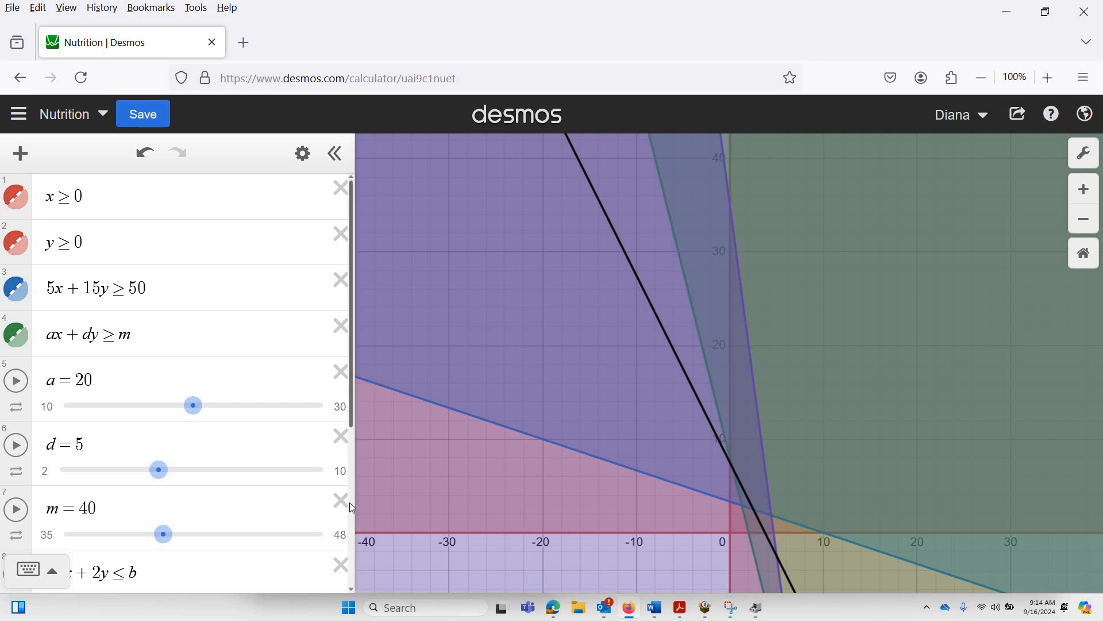
Lower the limit b of the constraint 15x + 2y ≤ b to 60.
scroll(350, 505, down, 2)
scroll(350, 506, down, 4)
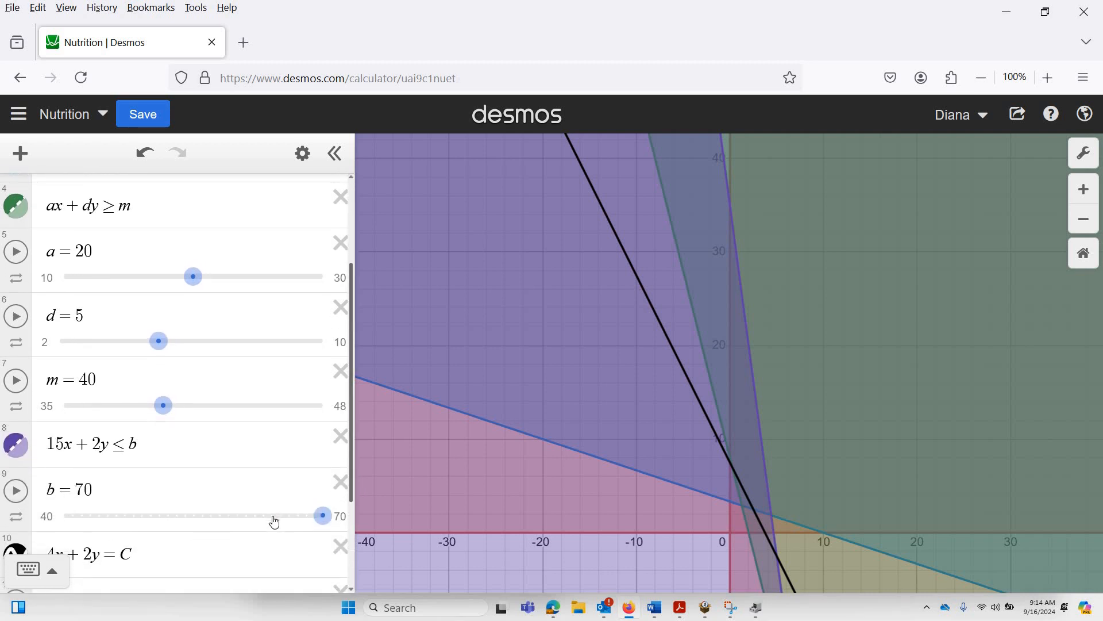
click(321, 519)
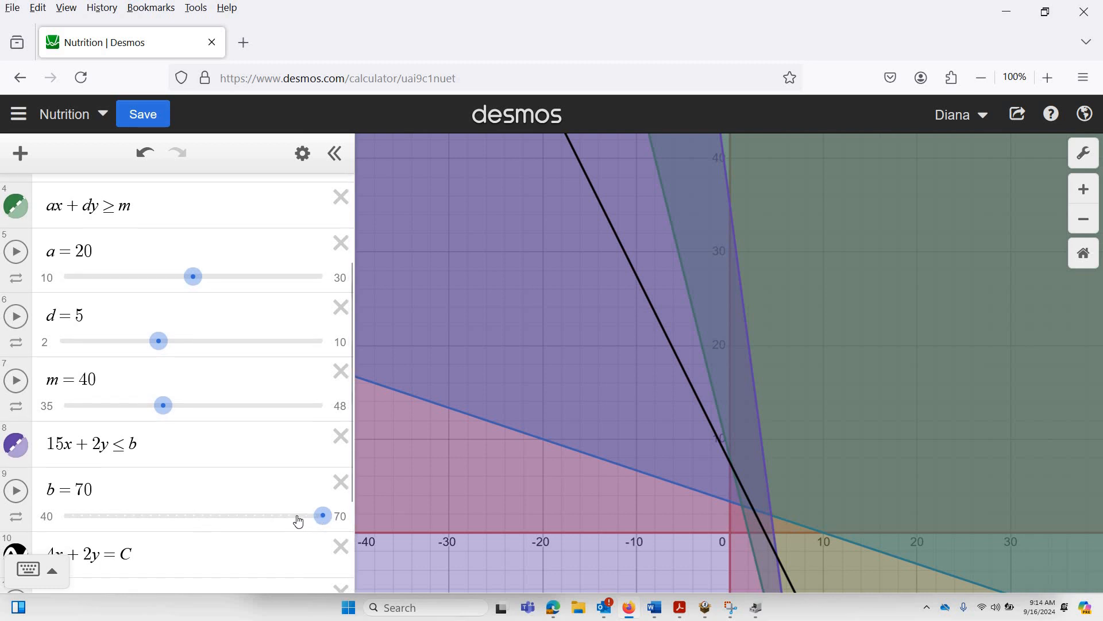
key(Left)
key(Left)
key(Left)
key(Left)
key(Left)
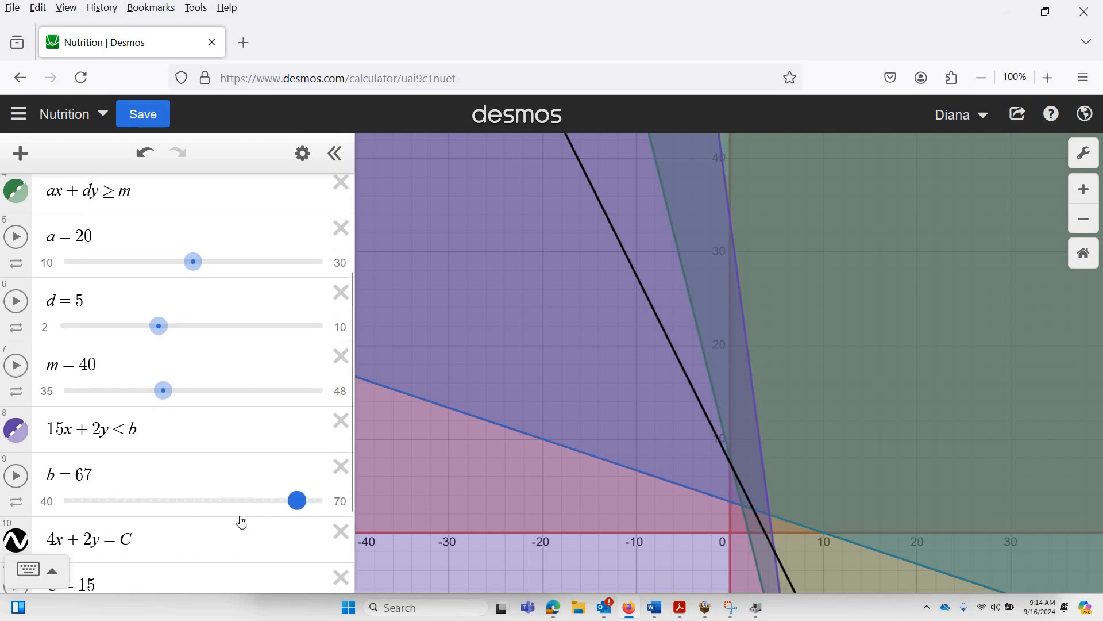
key(Left)
key(Left)
key(Left)
key(Left)
key(Left)
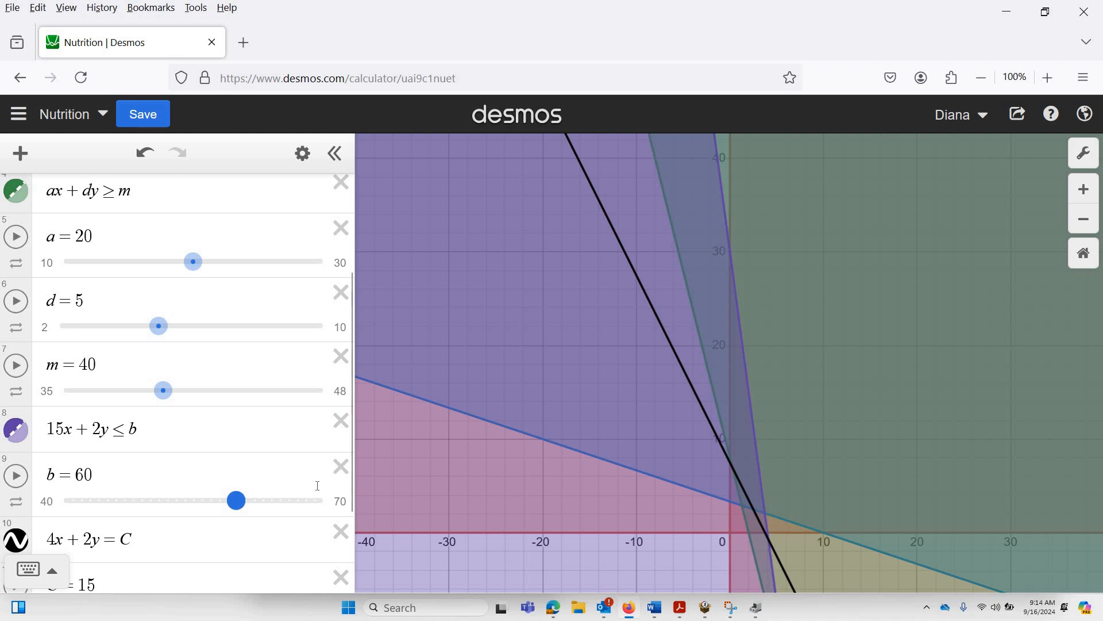
Lower C in the objective line 4x + 2y = C through 12 to its minimum of 10.
click(350, 499)
scroll(351, 551, down, 2)
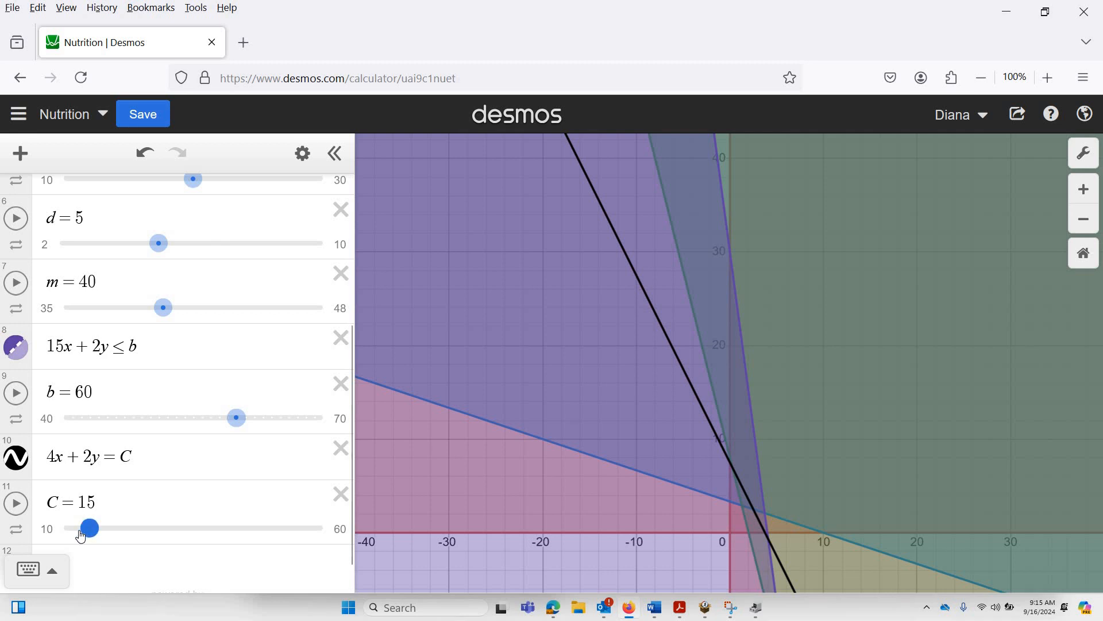
scroll(78, 537, down, 1)
key(Left)
key(Left)
key(Left)
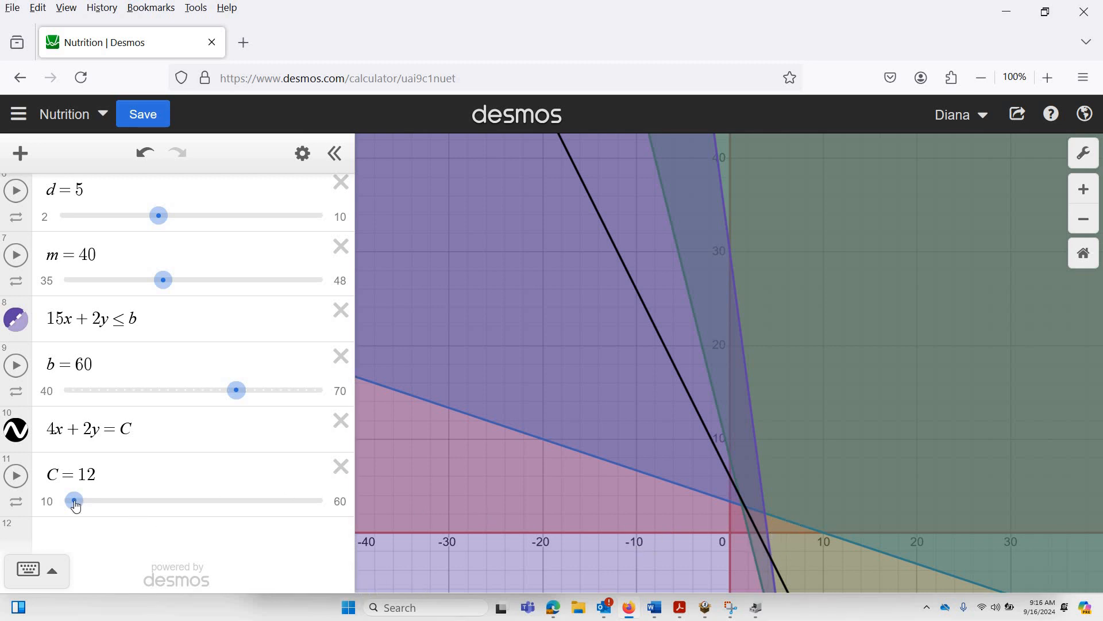
drag(65, 502, 65, 505)
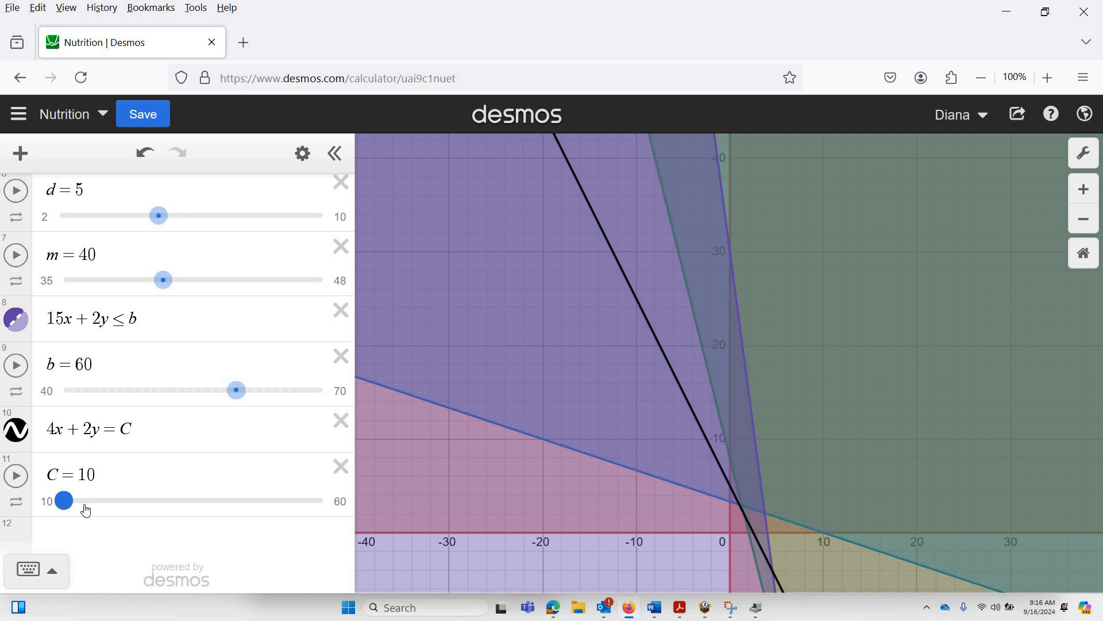
Raise C of the objective line 4x + 2y = C to its maximum of 60.
drag(91, 510, 111, 512)
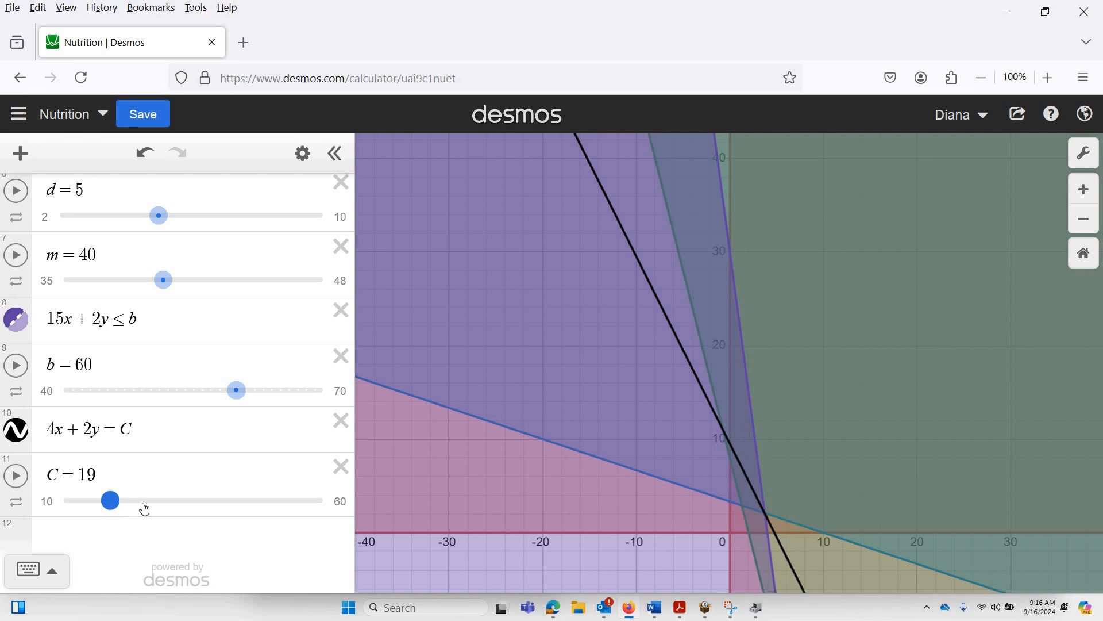
key(Right)
key(Right)
key(Right)
key(Right)
key(Right)
key(Right)
key(Right)
key(Right)
key(Right)
key(Right)
key(Right)
key(Right)
key(Right)
key(Right)
key(Right)
key(Right)
key(Right)
key(Right)
key(Right)
key(Right)
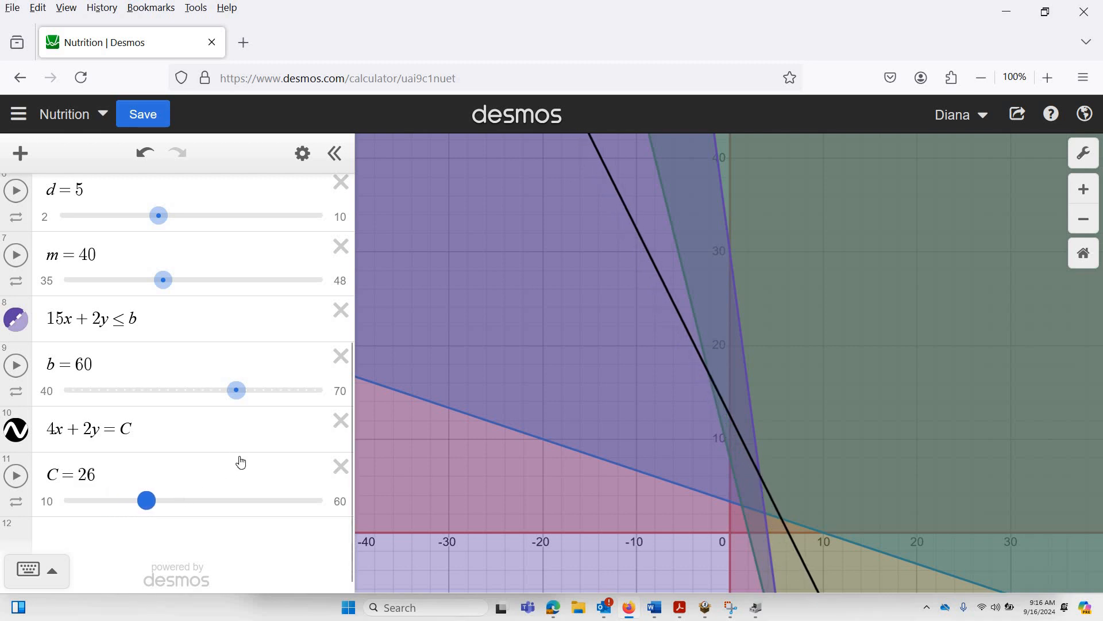
key(Right)
key(Right)
key(Right)
key(Right)
key(Right)
key(Right)
key(Right)
key(Right)
key(Right)
key(Right)
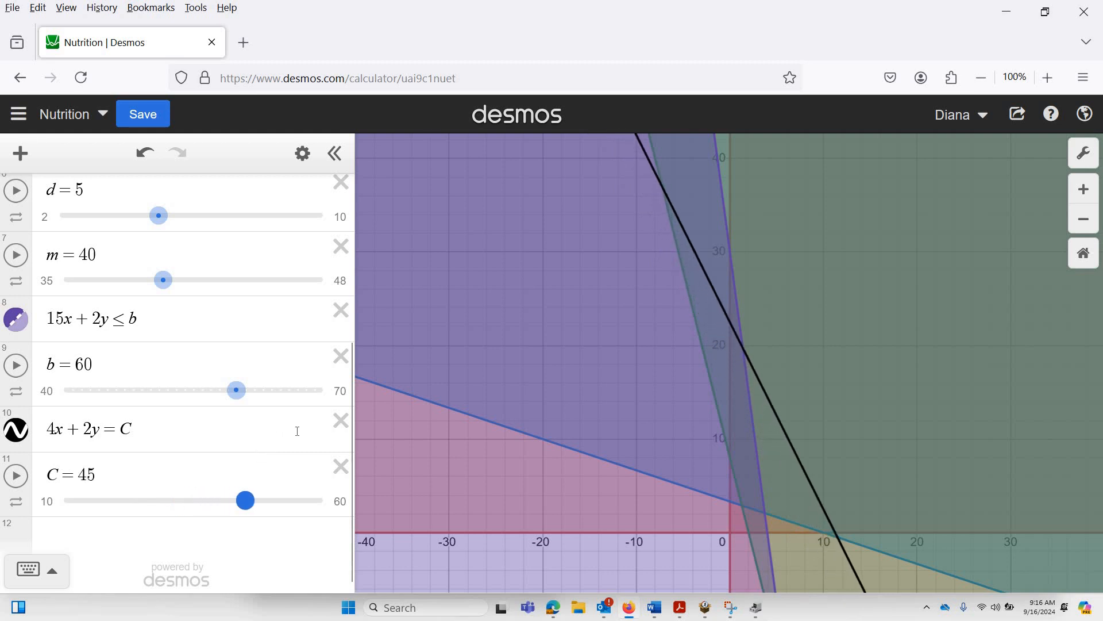
key(Right)
key(Right)
key(Right)
key(Right)
key(Right)
key(Right)
key(Right)
key(Right)
key(Right)
key(Right)
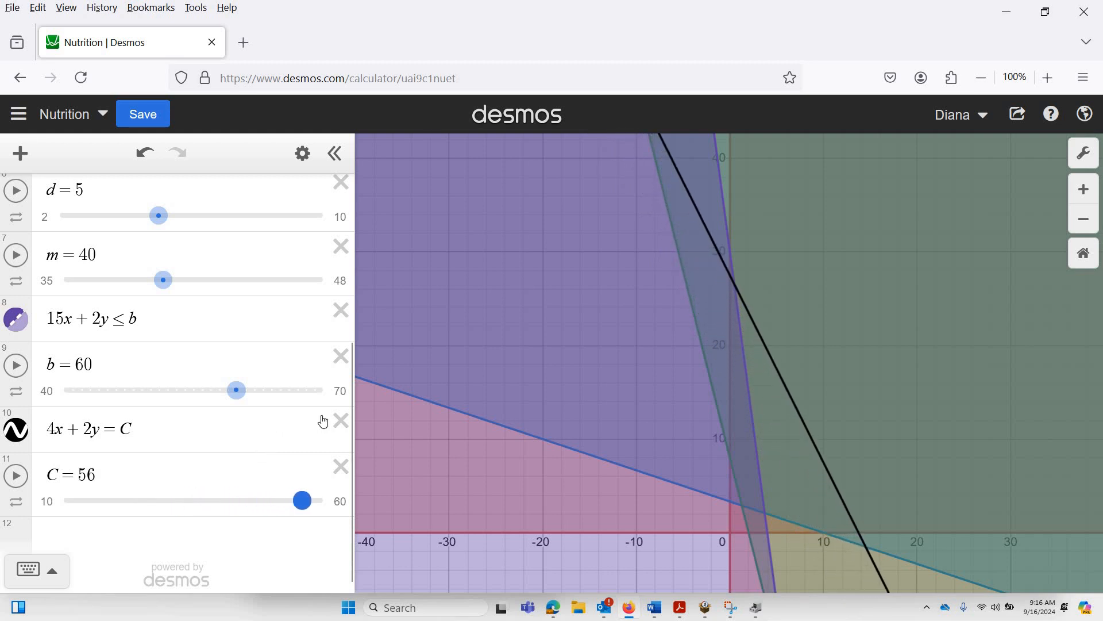
key(Right)
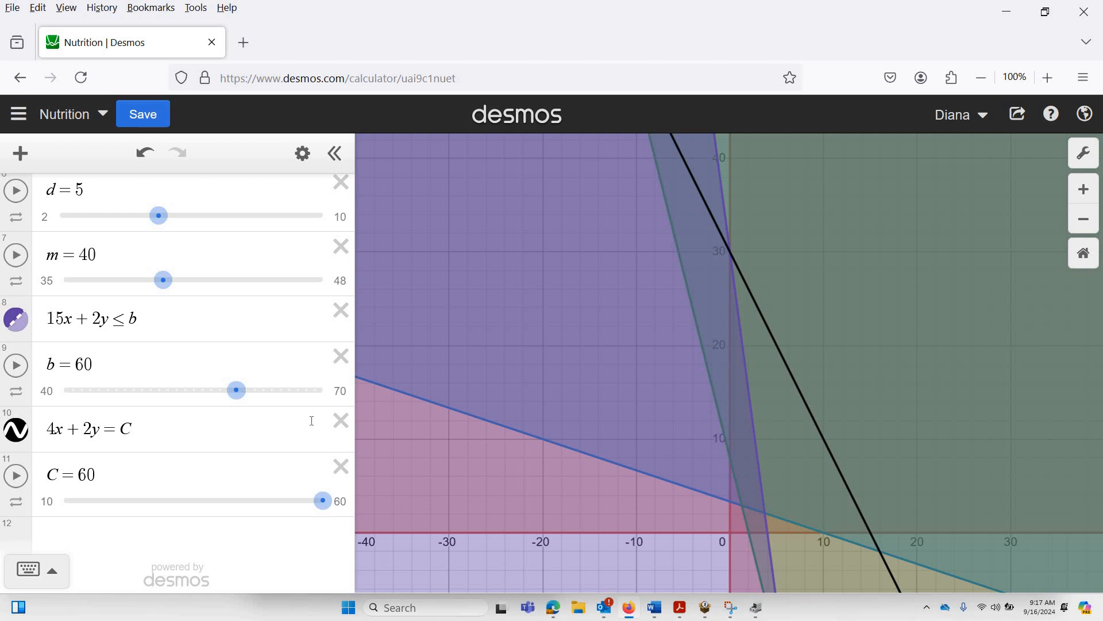
Add the inequality z·x + y ≤ 10 as a new expression at the end of the list.
click(81, 533)
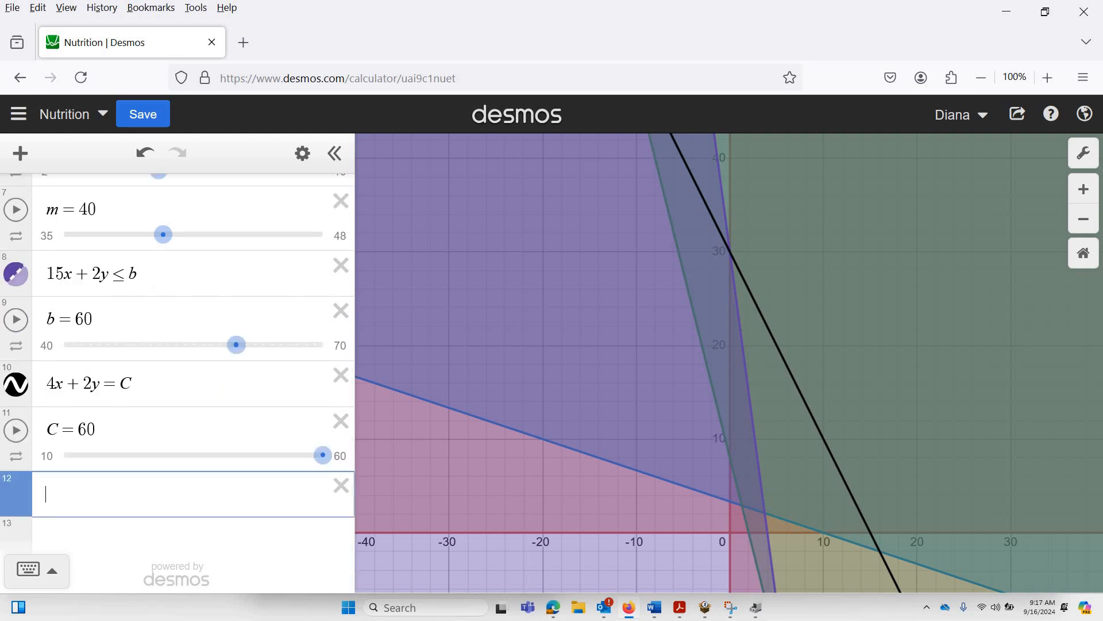
text(z*x+)
text(y)
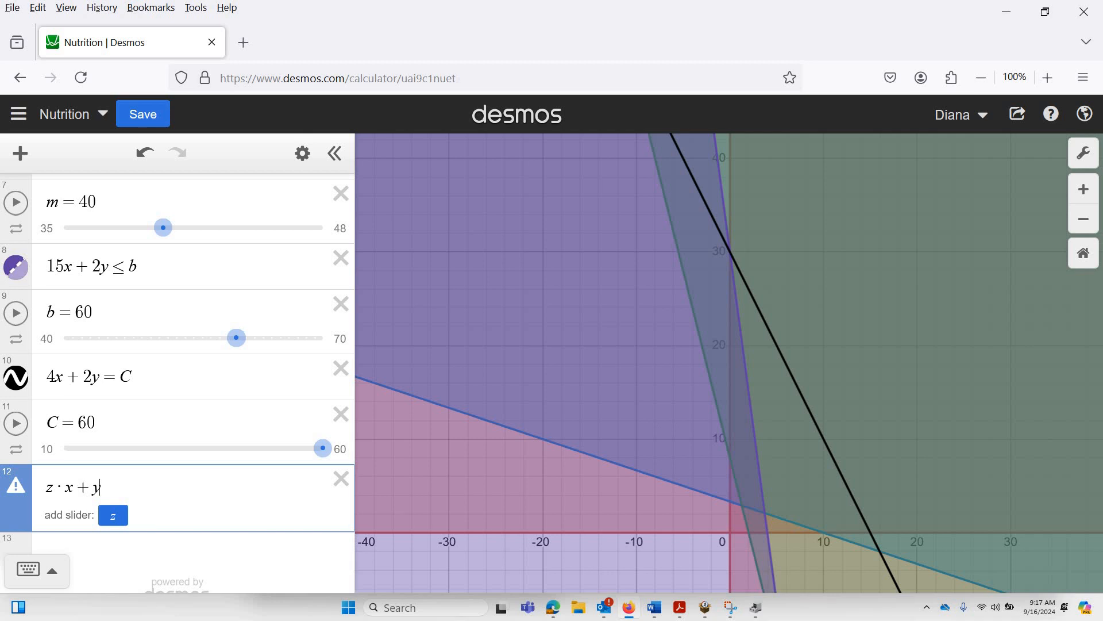
text(=)
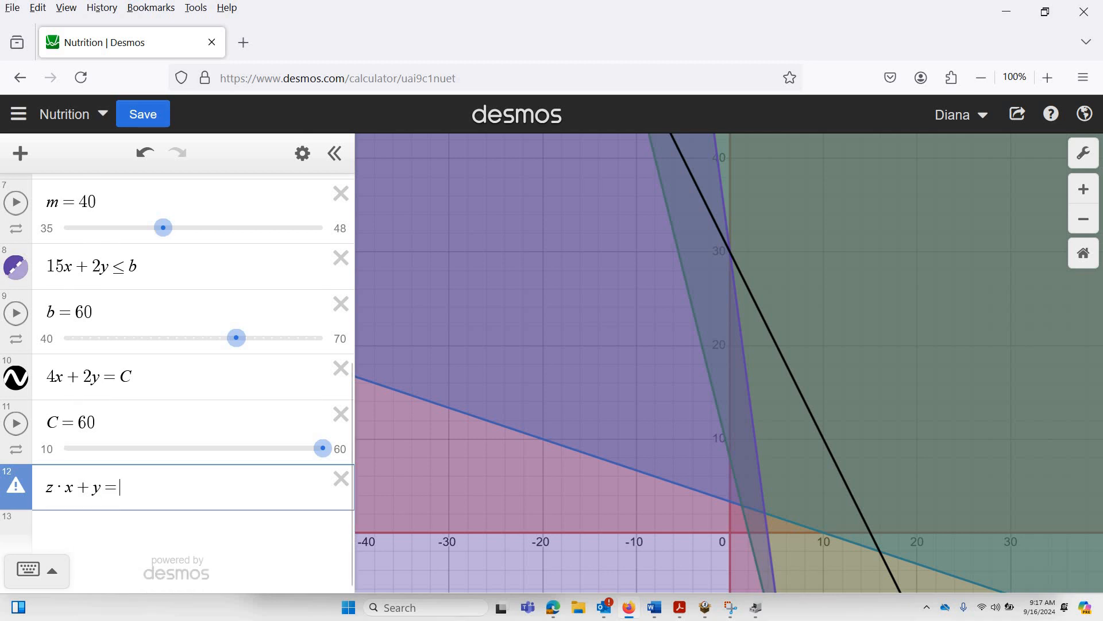
key(BackSpace)
text(<)
text(10)
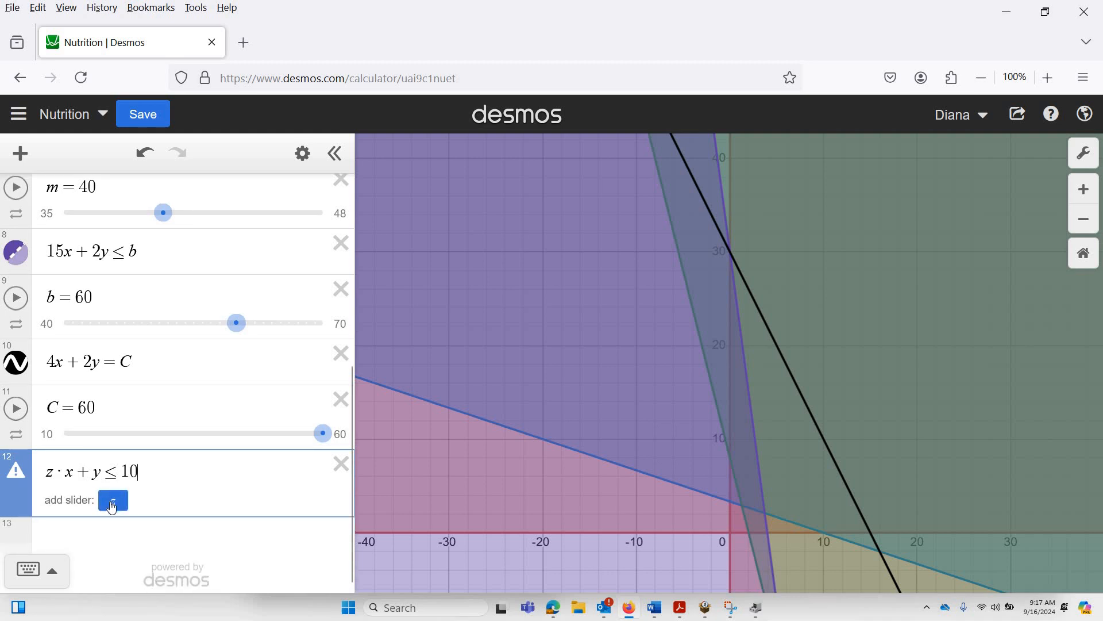
Add a slider for z ranging from 10 to 20 in steps of 0.1, and delete it again.
click(110, 501)
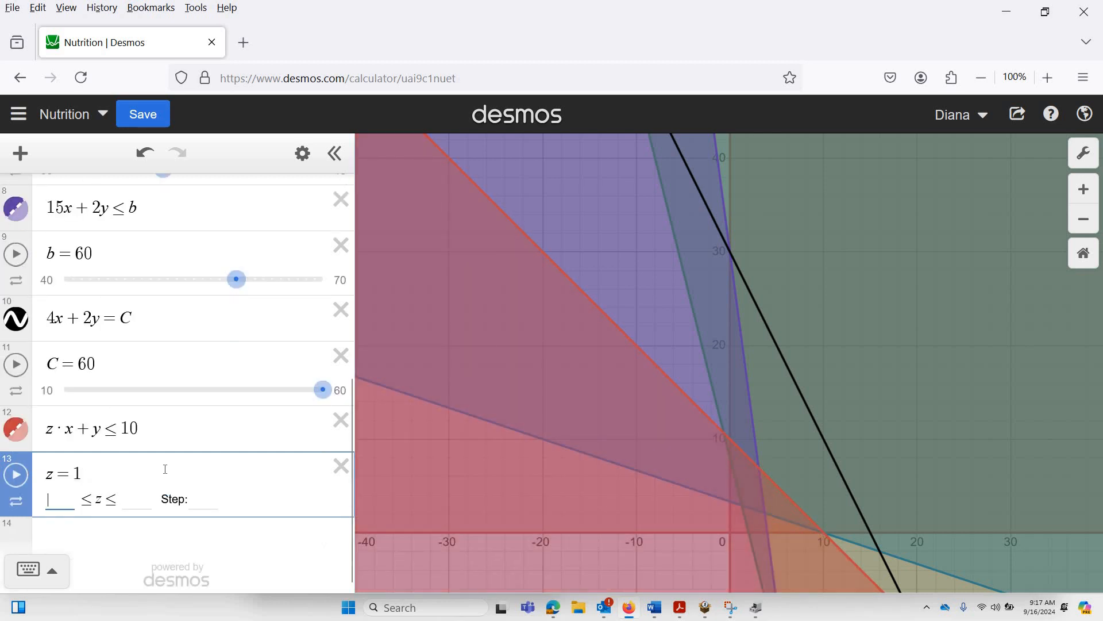
text(10)
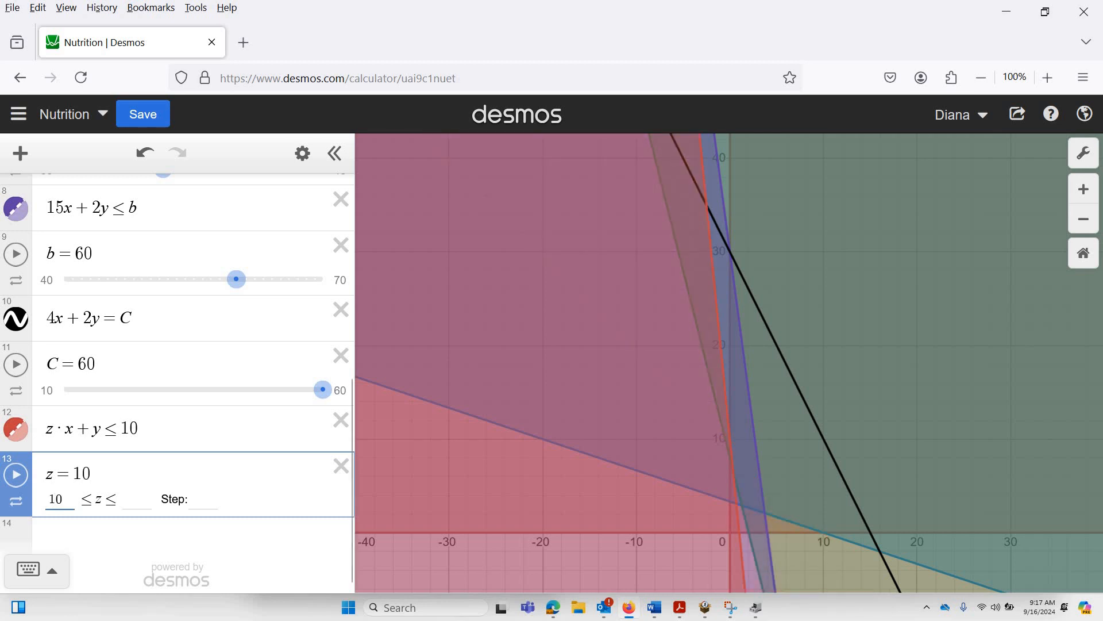
key(Tab)
text(20)
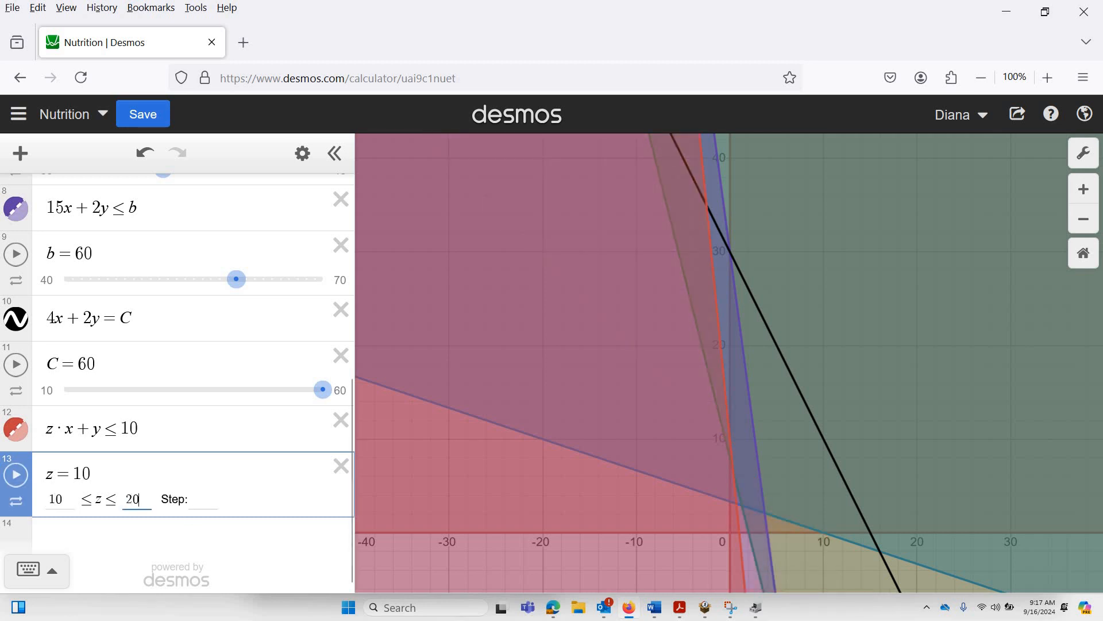
key(Tab)
text(.1)
click(340, 466)
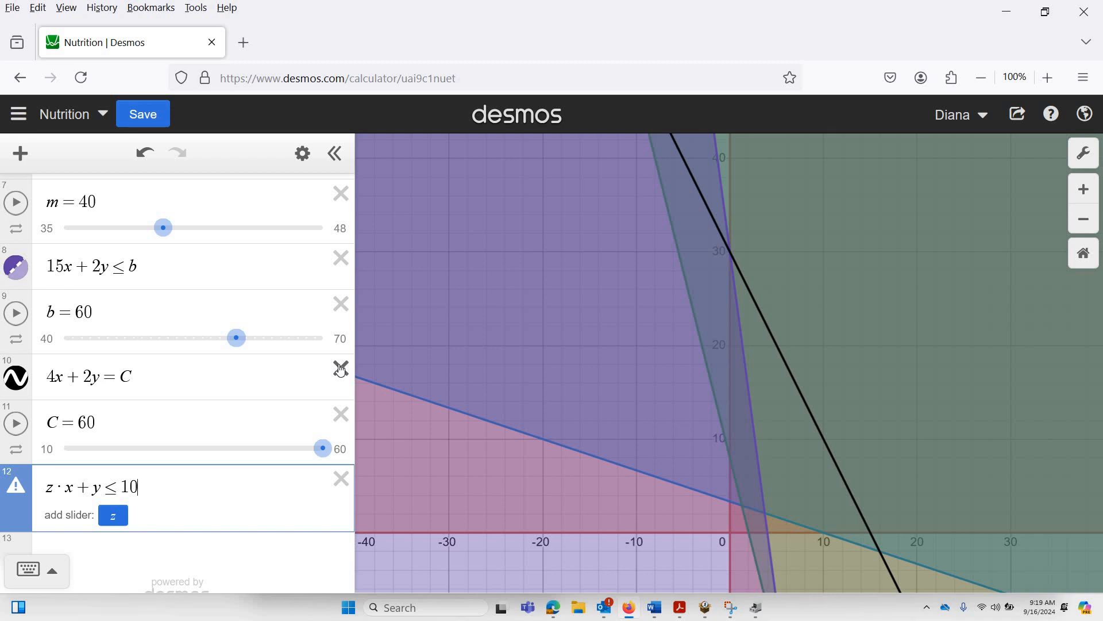
Select the graph's web address and switch to the Outlook calendar.
click(507, 83)
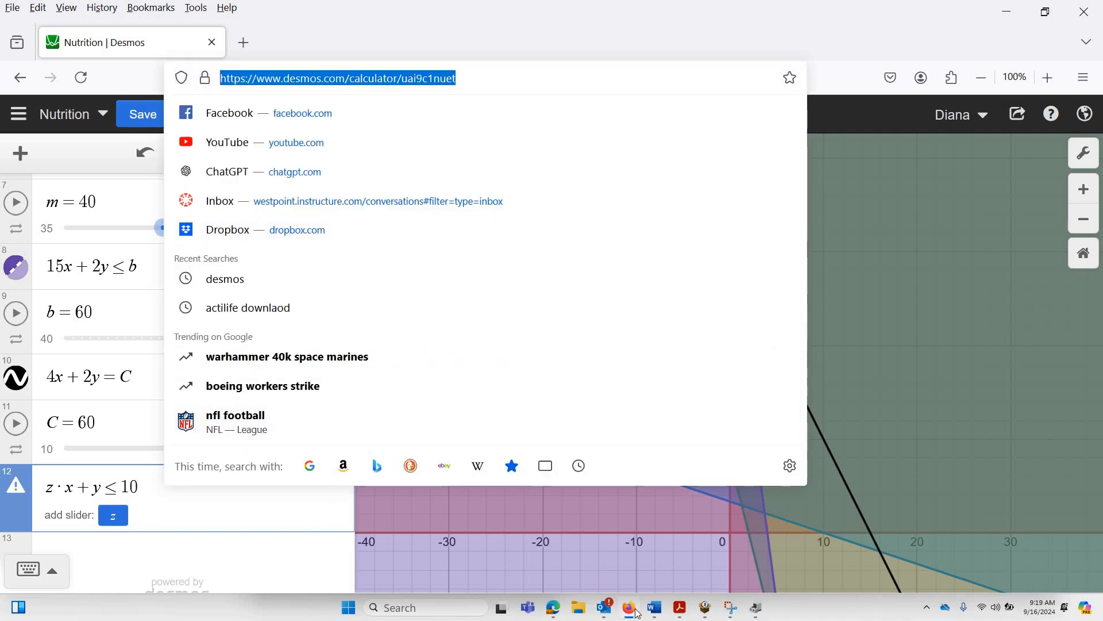
mouse_move(610, 615)
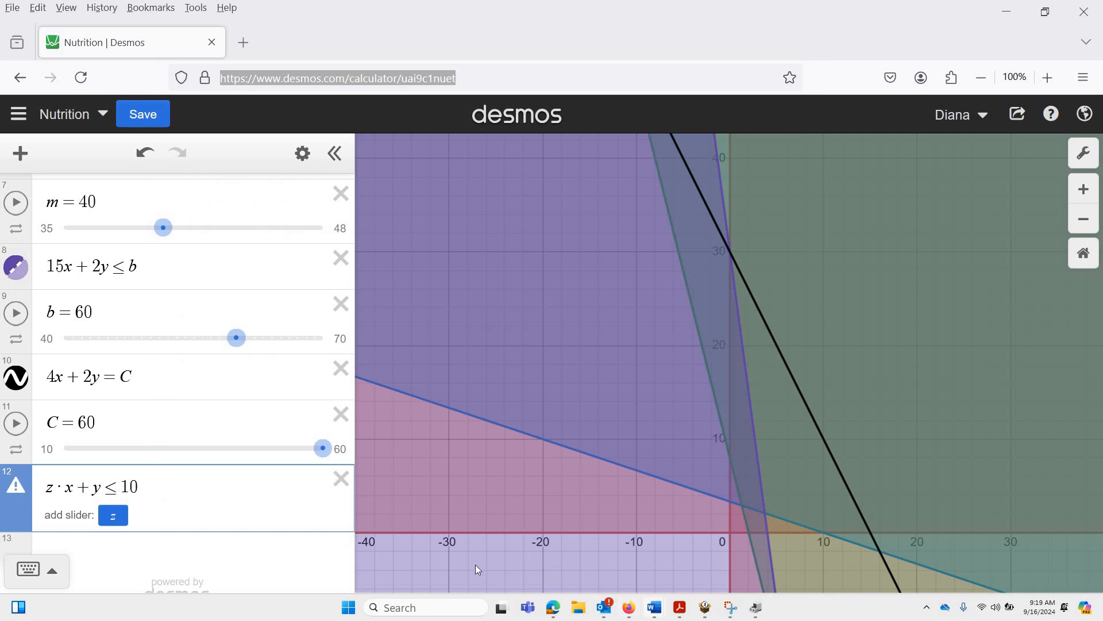
click(460, 517)
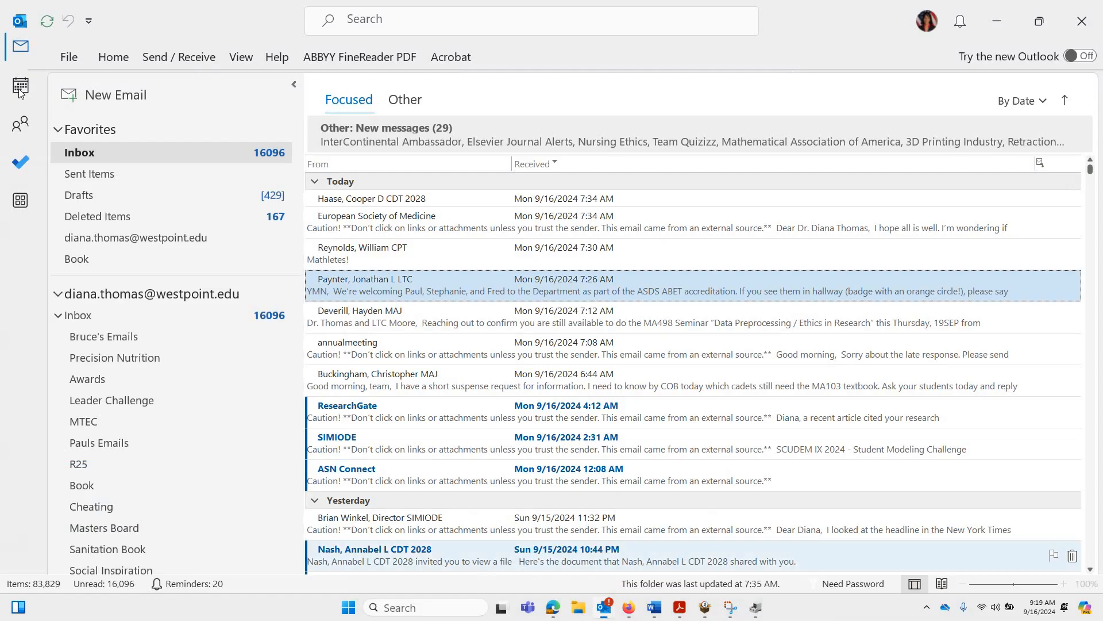
key(ctrl+2)
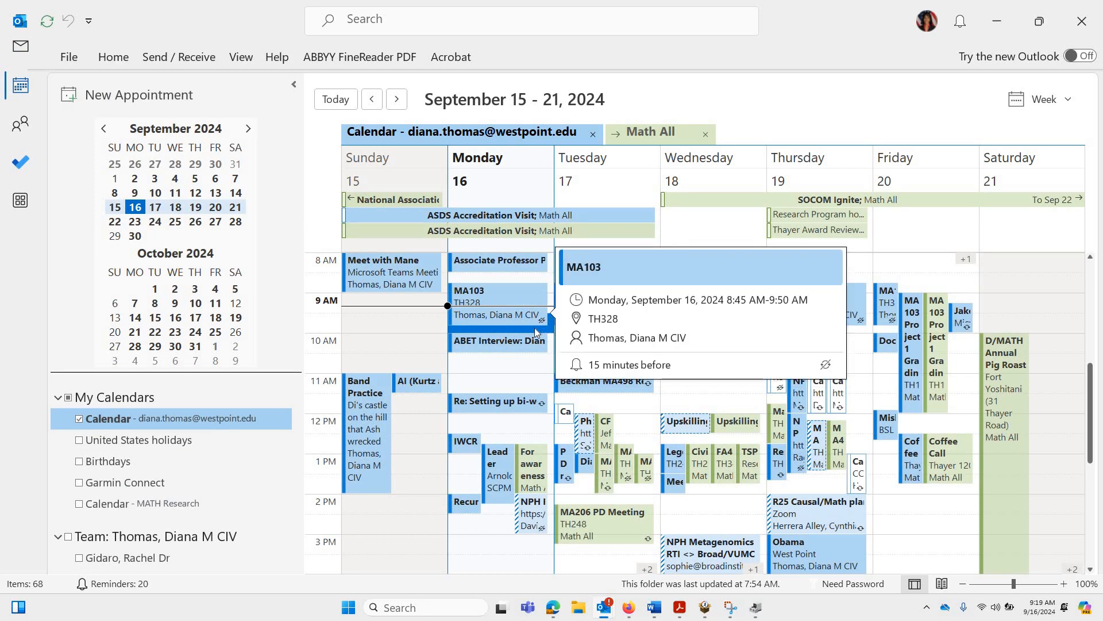
Open only the Monday, September 16 occurrence of MA103 and send a new e-mail to its attendees.
double_click(526, 319)
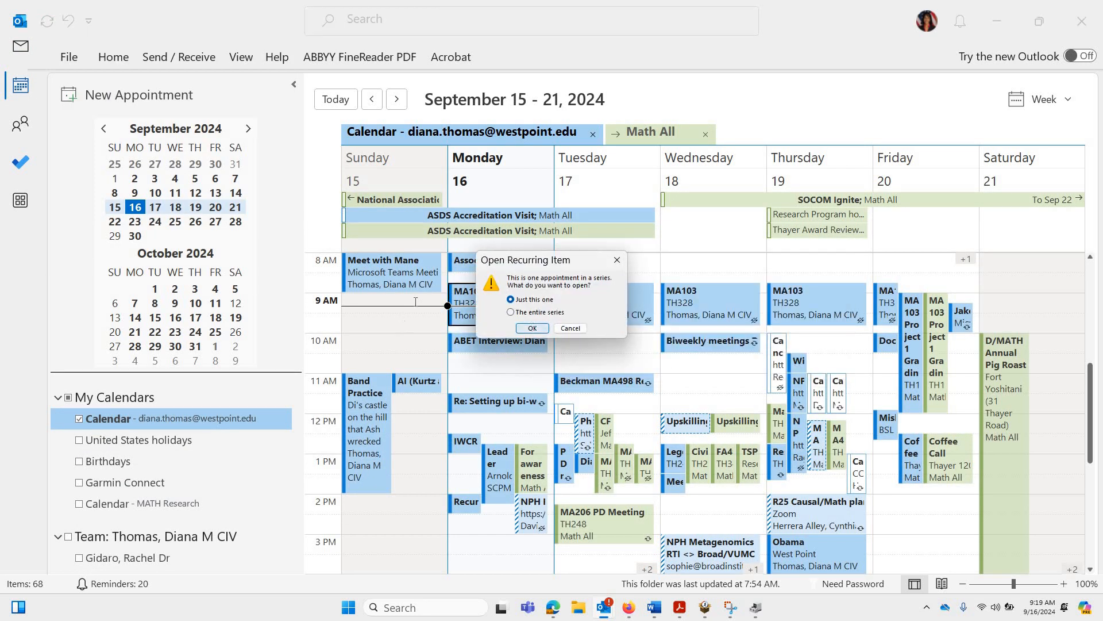
click(532, 327)
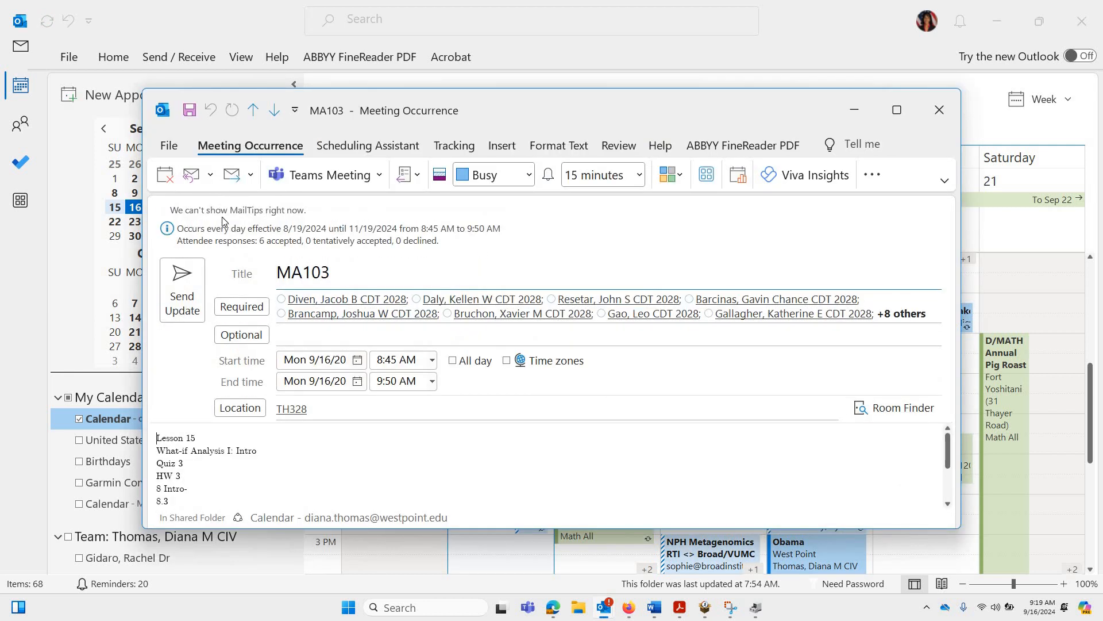
click(210, 175)
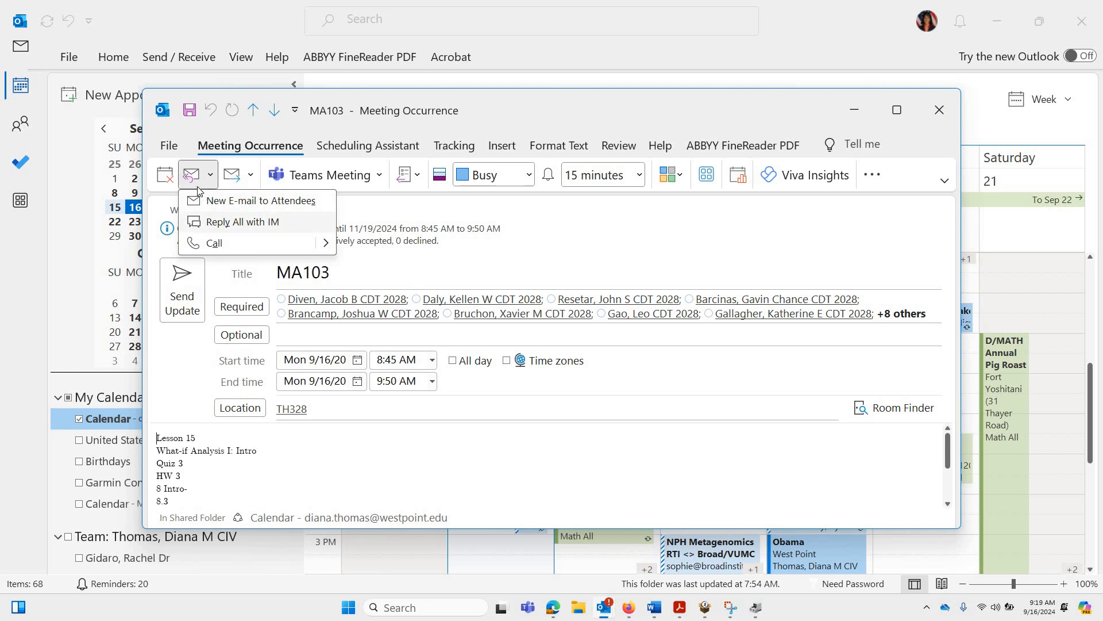
click(261, 201)
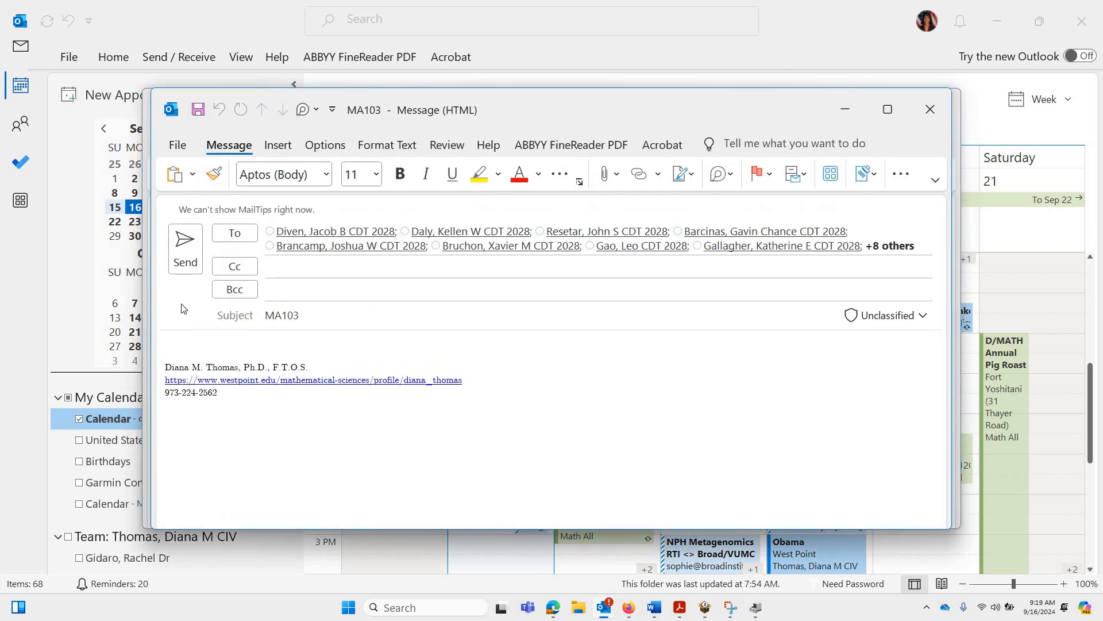
click(190, 255)
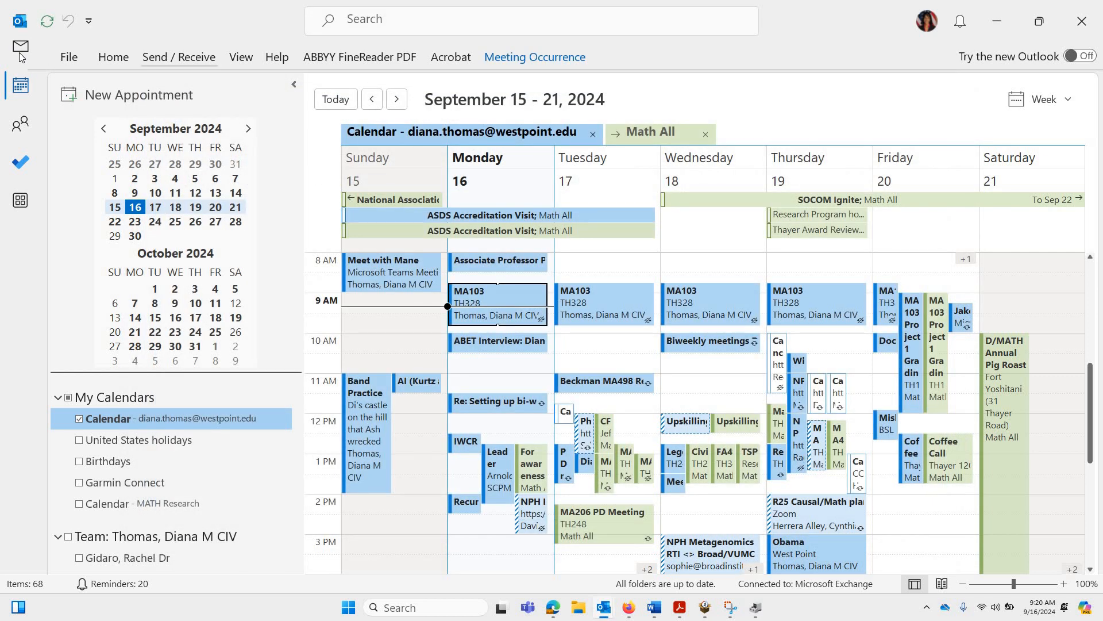
Check the sent mail, and reopen just the Monday, September 16 MA103 occurrence from the calendar.
click(20, 48)
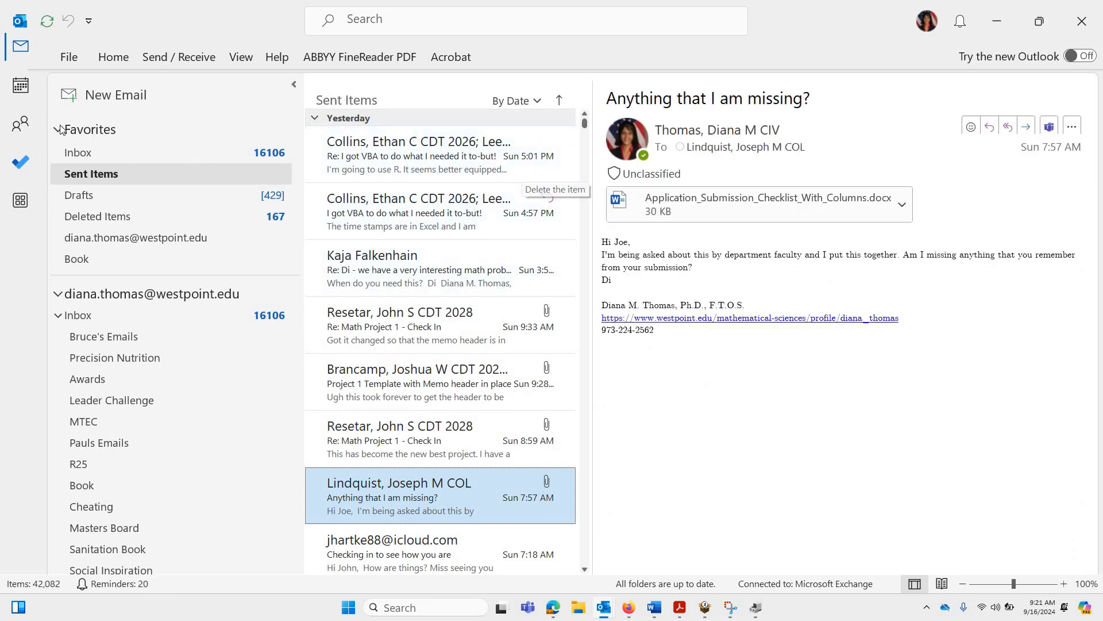
click(18, 87)
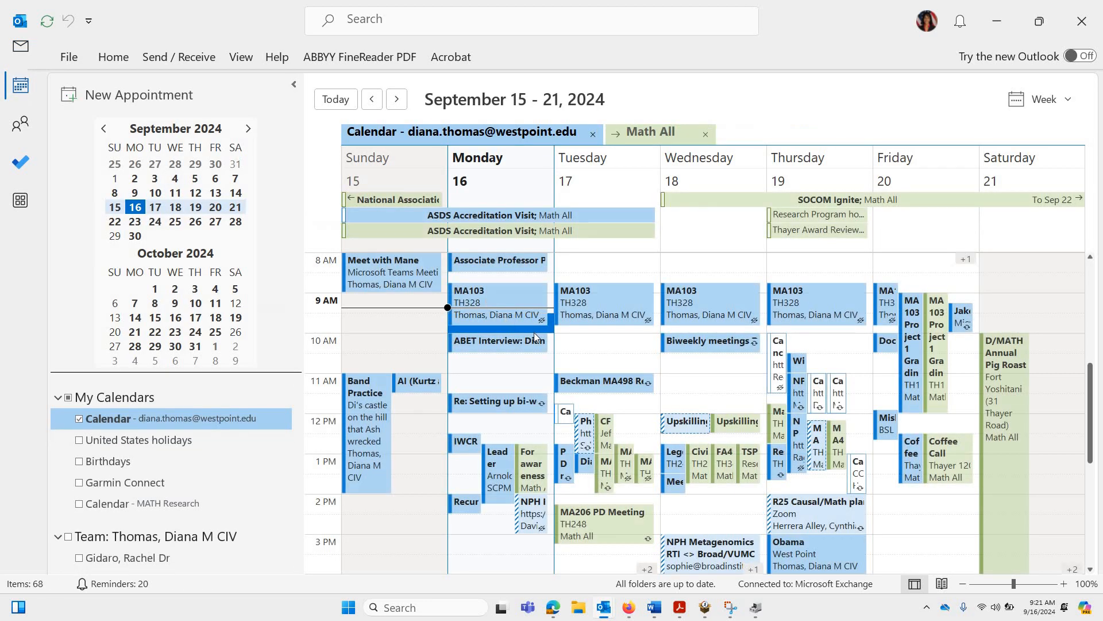
double_click(533, 332)
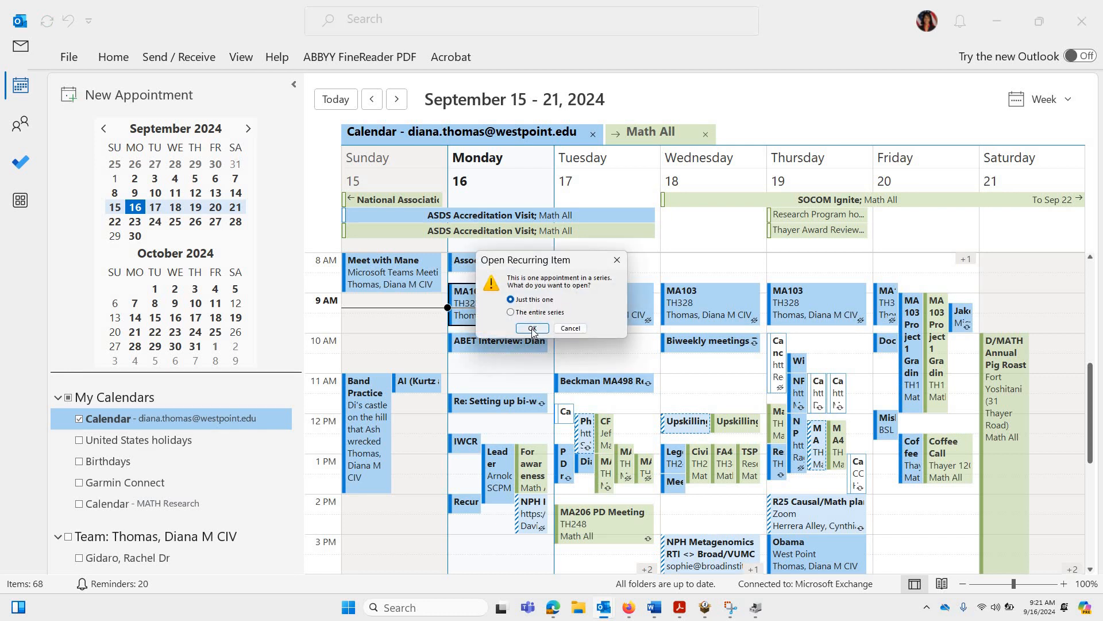
click(532, 329)
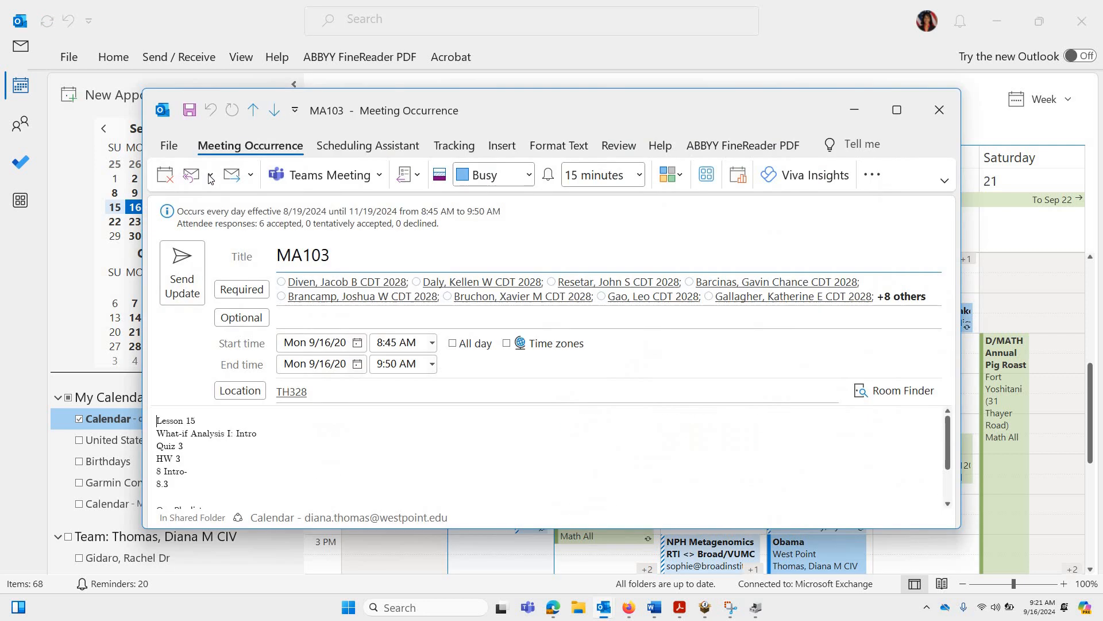
Send a reply to all attendees of the MA103 meeting.
click(209, 178)
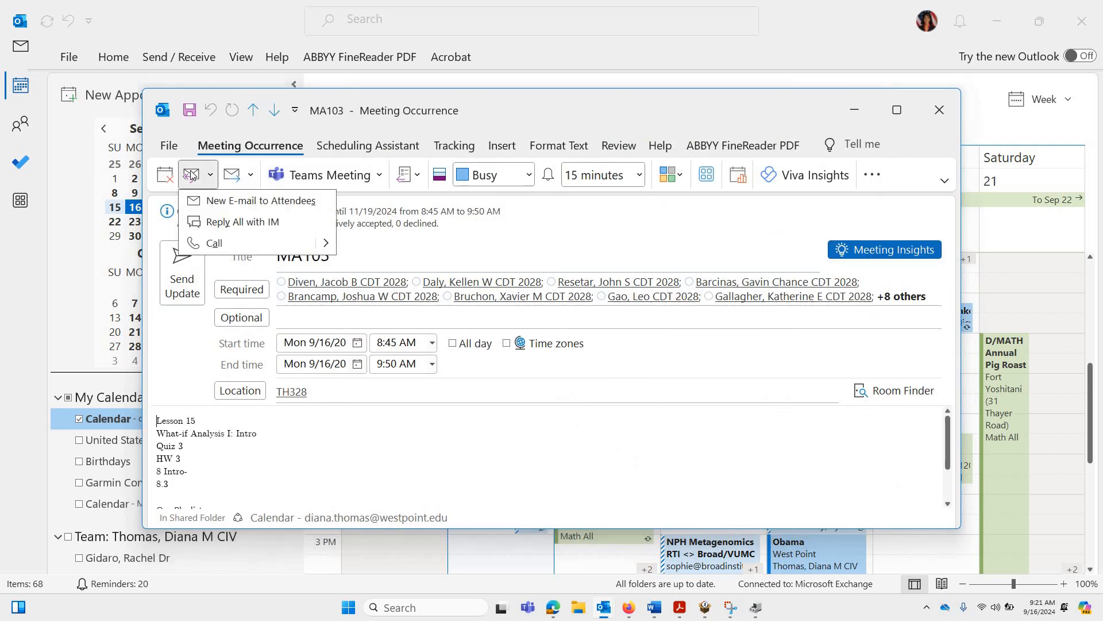
click(261, 201)
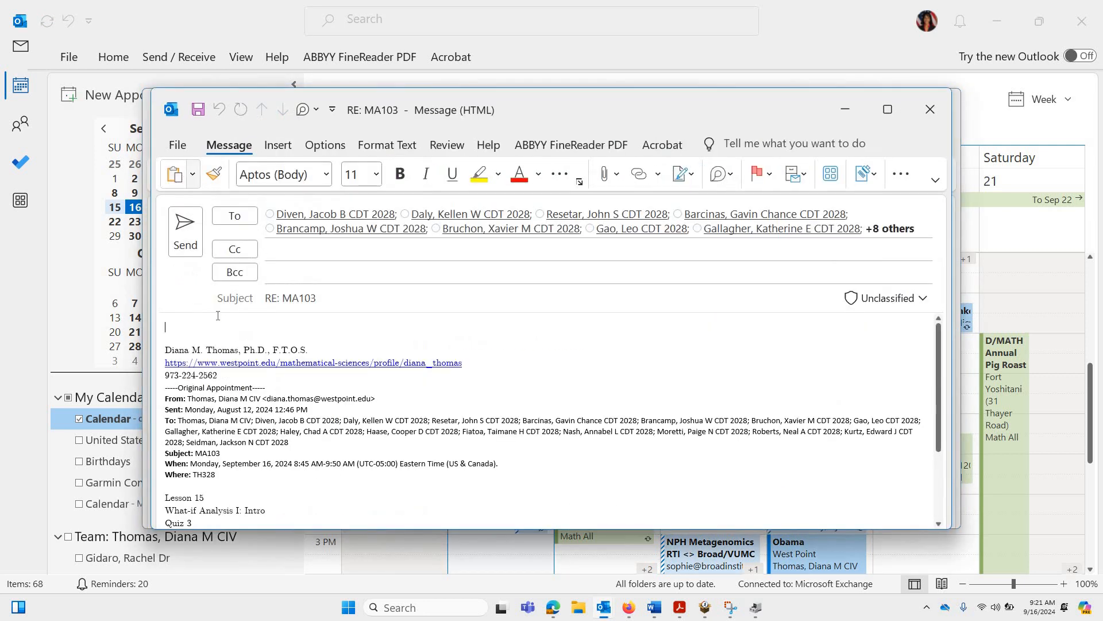
click(188, 227)
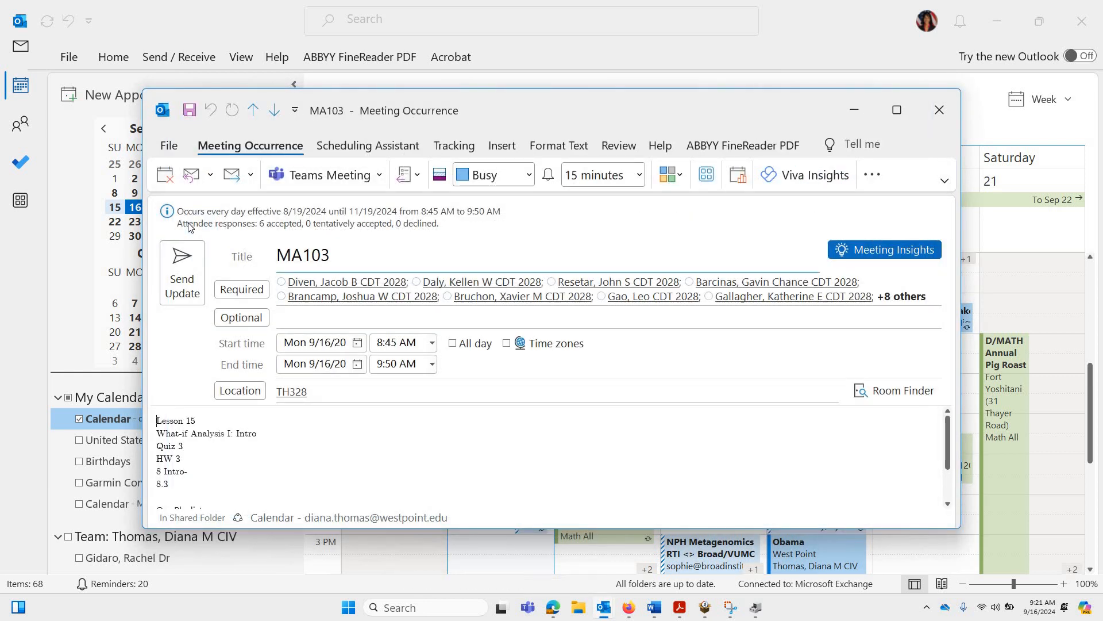